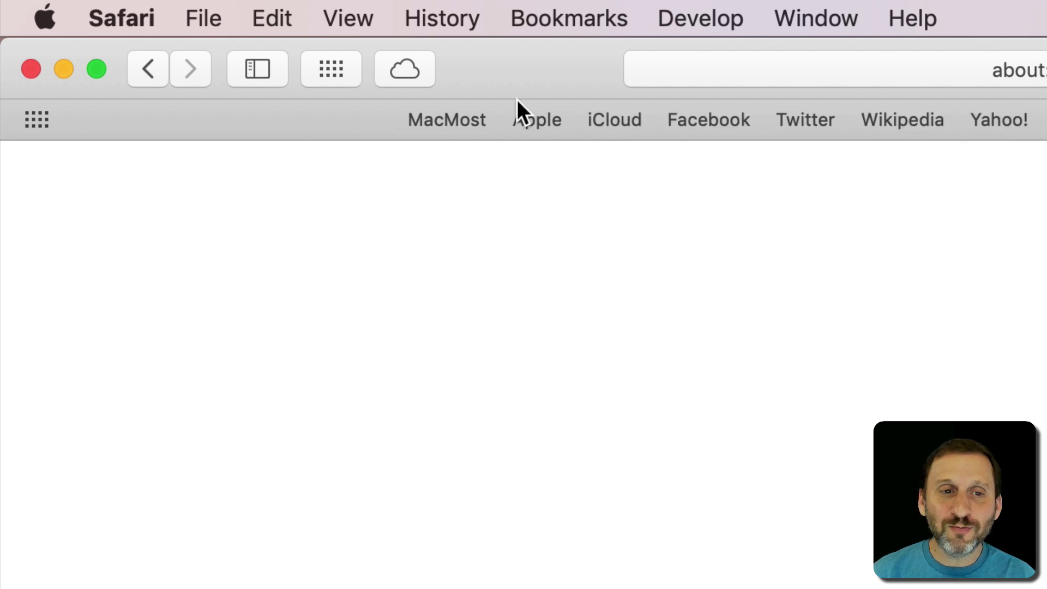
# Rename the MacMost favorite so it starts with a red apple emoji
pyautogui.rightClick(456, 116)
pyautogui.click(527, 212)
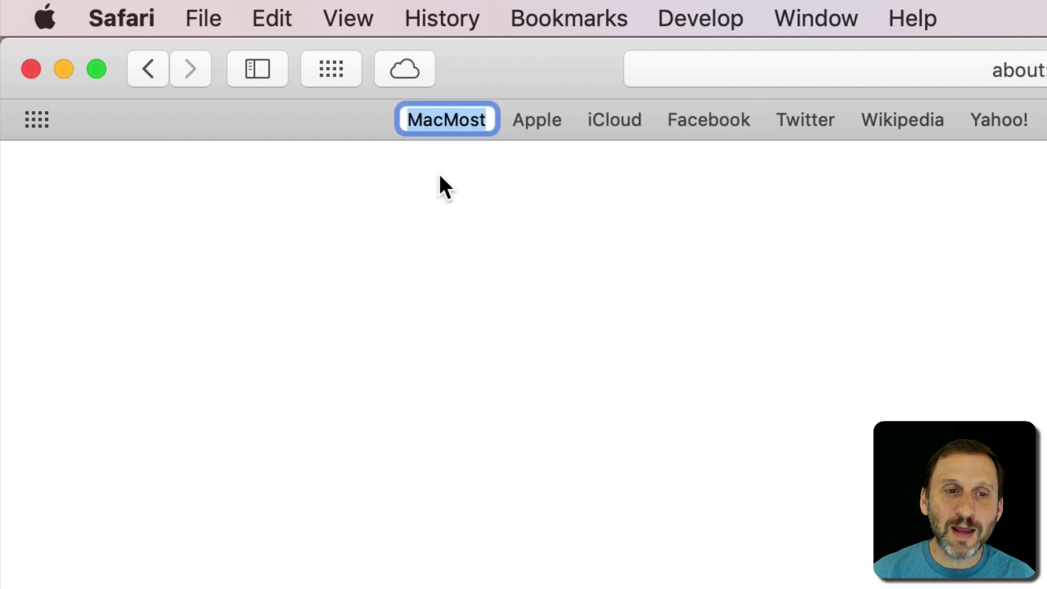
pyautogui.press('Left')
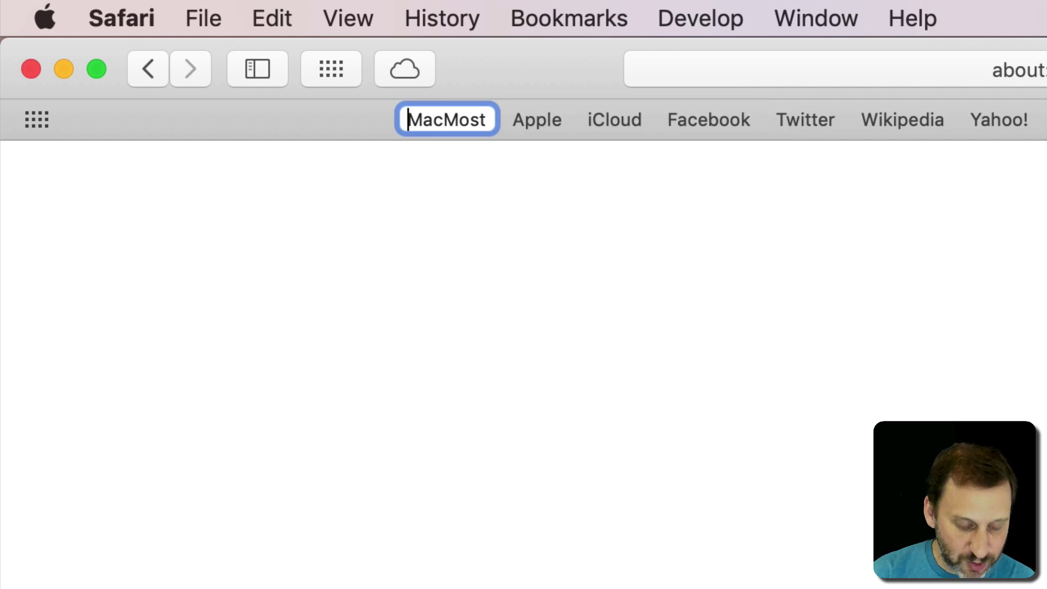
pyautogui.press('ctrl+super+space')
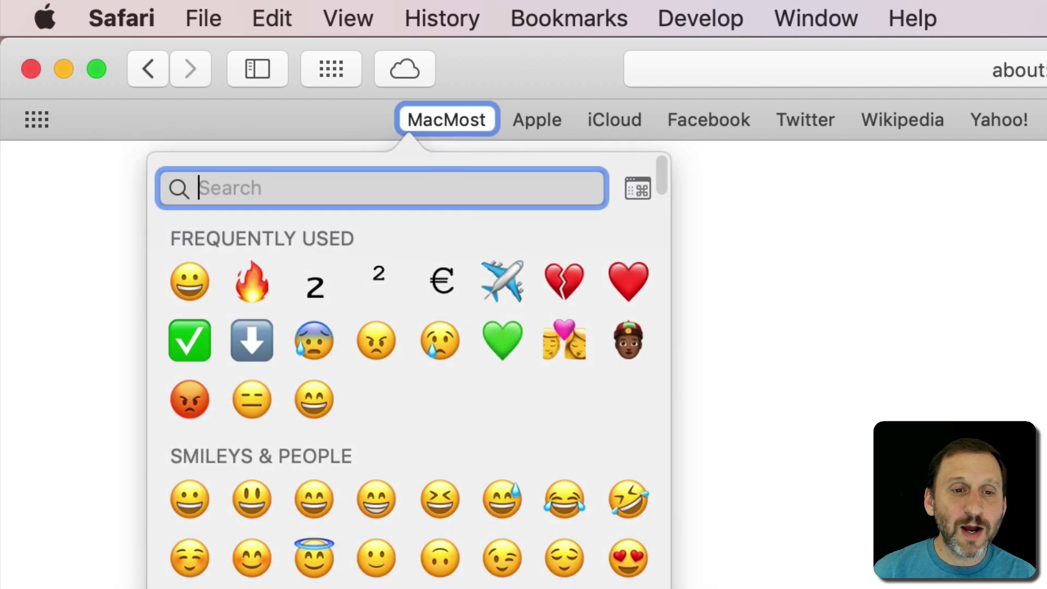
pyautogui.write('apple')
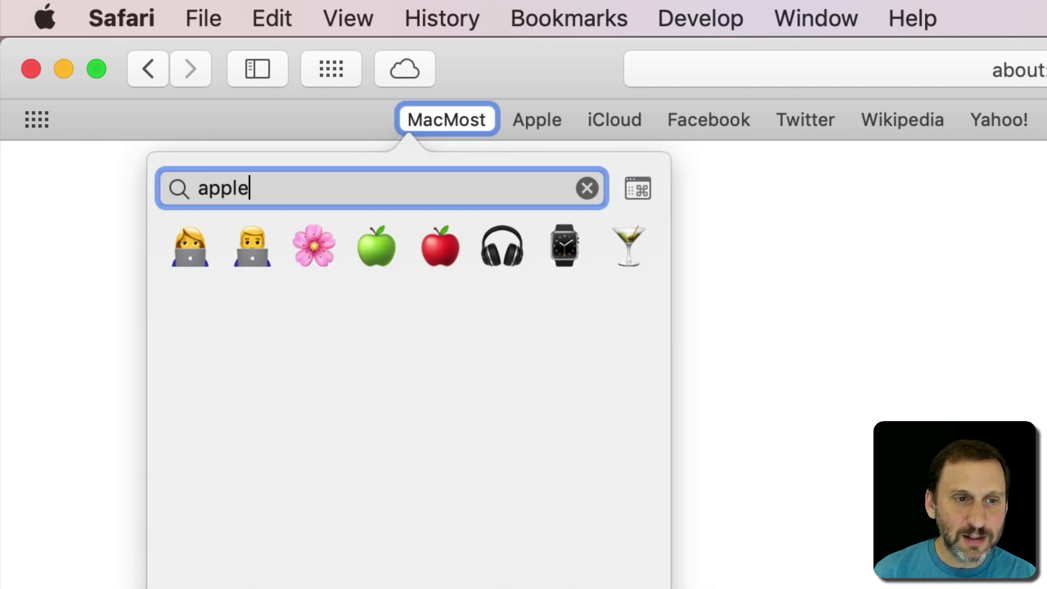
pyautogui.click(433, 248)
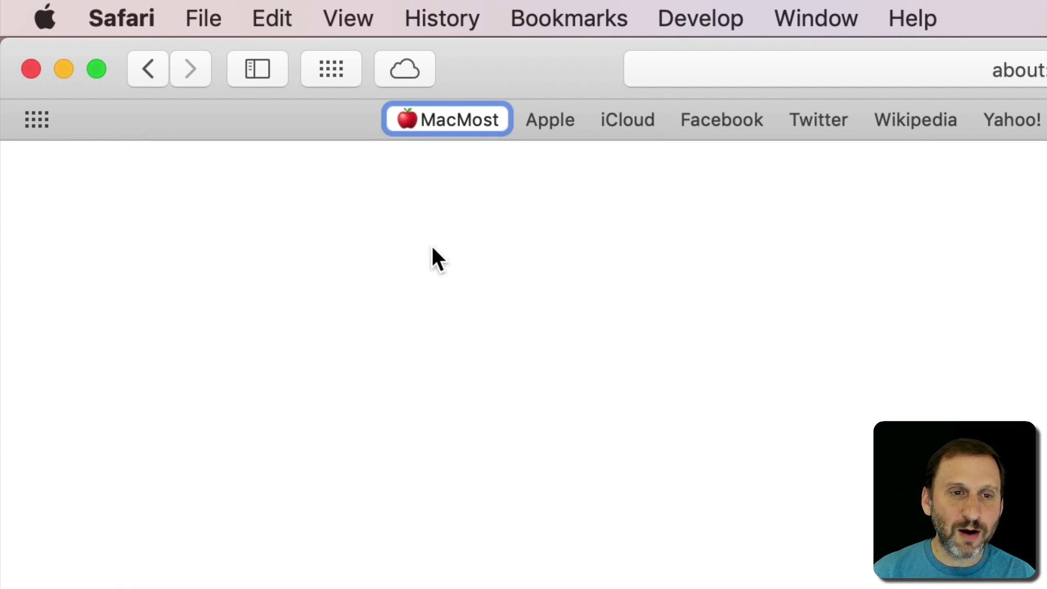
pyautogui.press('Return')
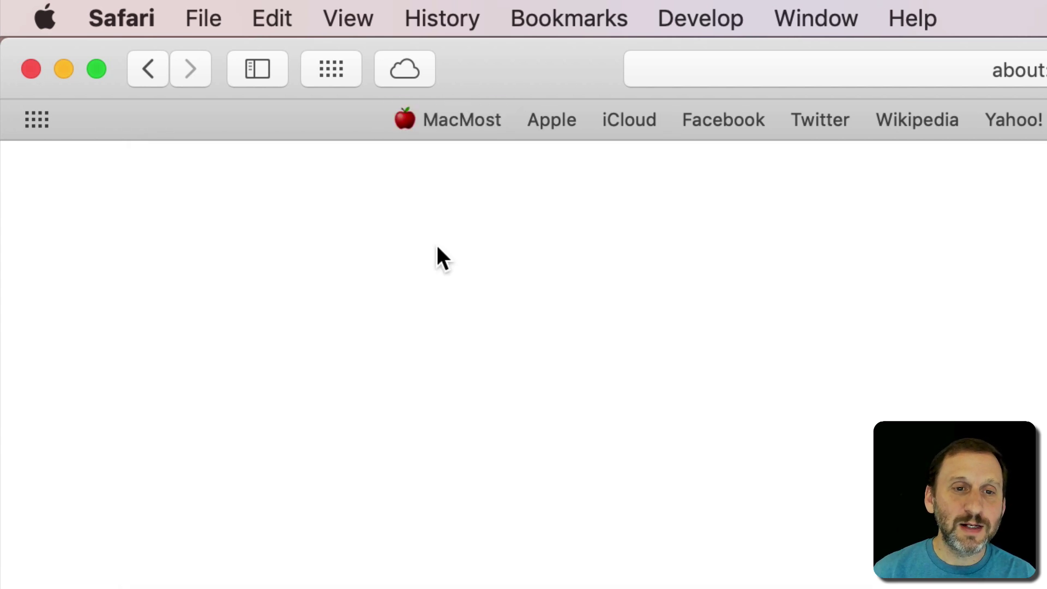
# Rename the Apple favorite so it starts with a green apple emoji
pyautogui.rightClick(551, 119)
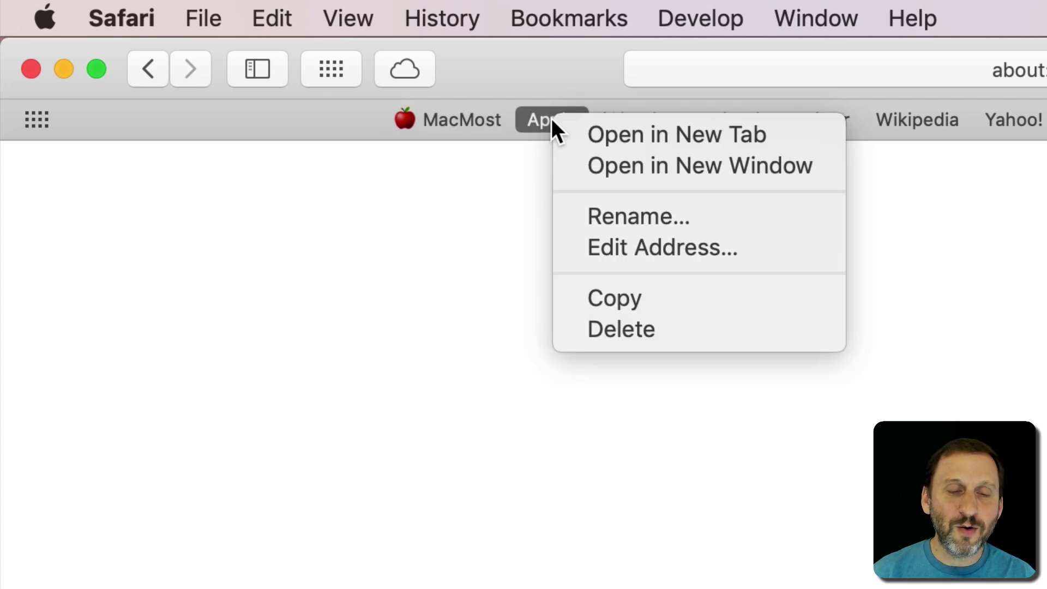
pyautogui.click(633, 217)
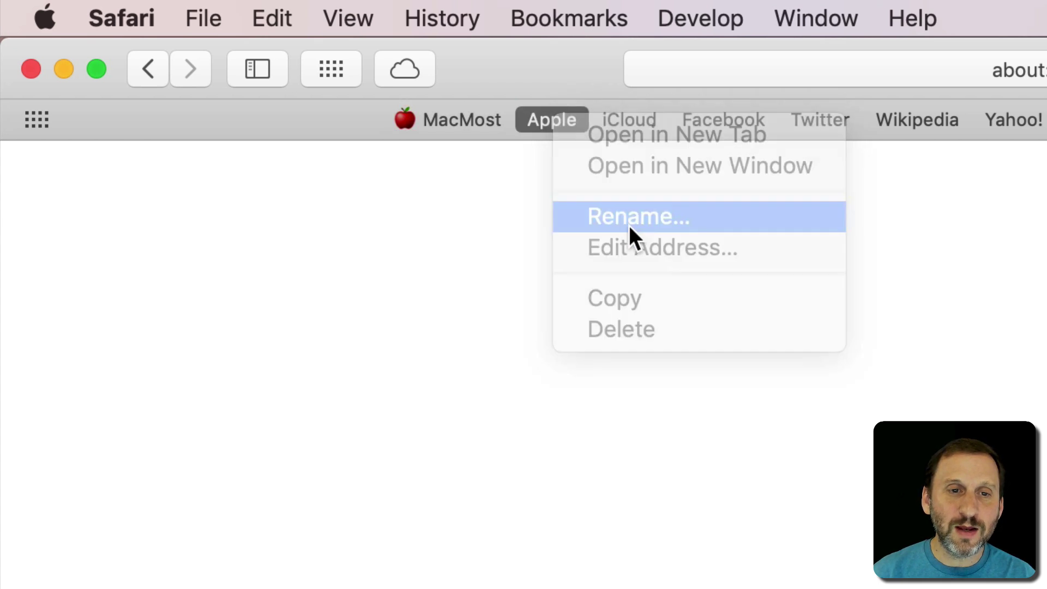
pyautogui.press('Left')
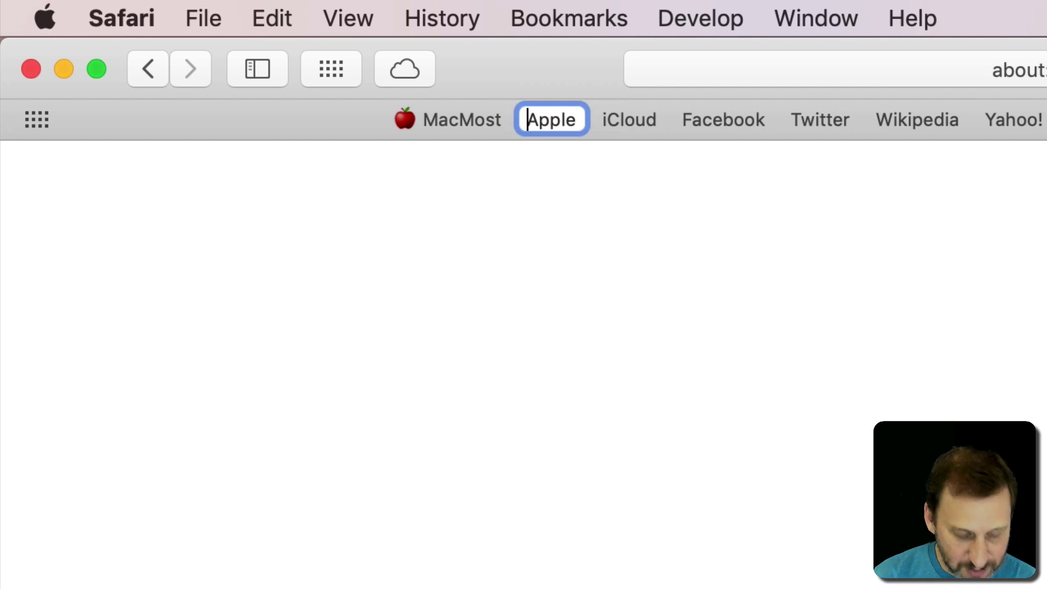
pyautogui.press('ctrl+super+space')
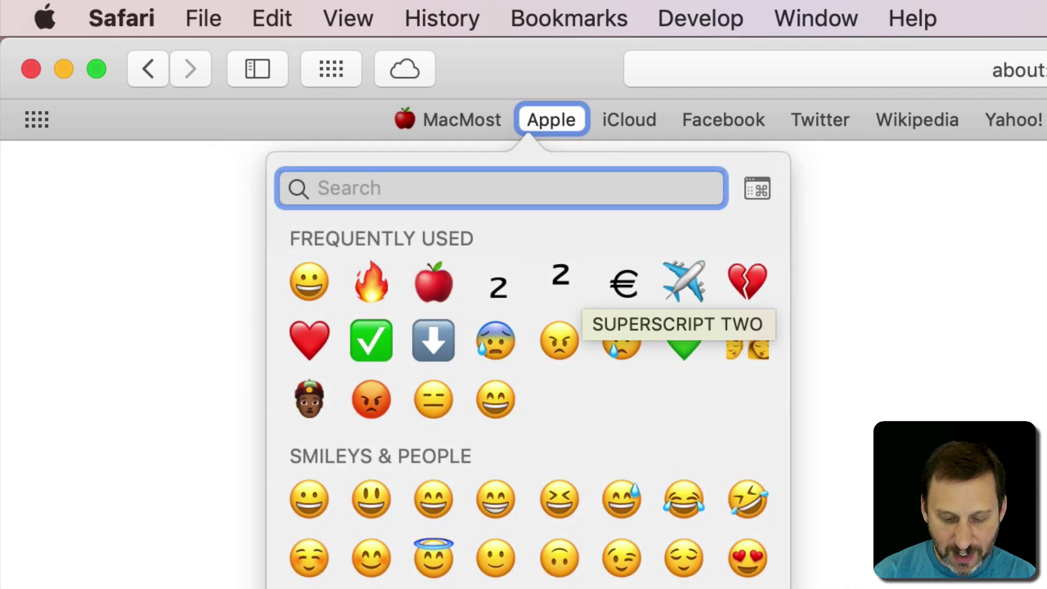
pyautogui.write('apple')
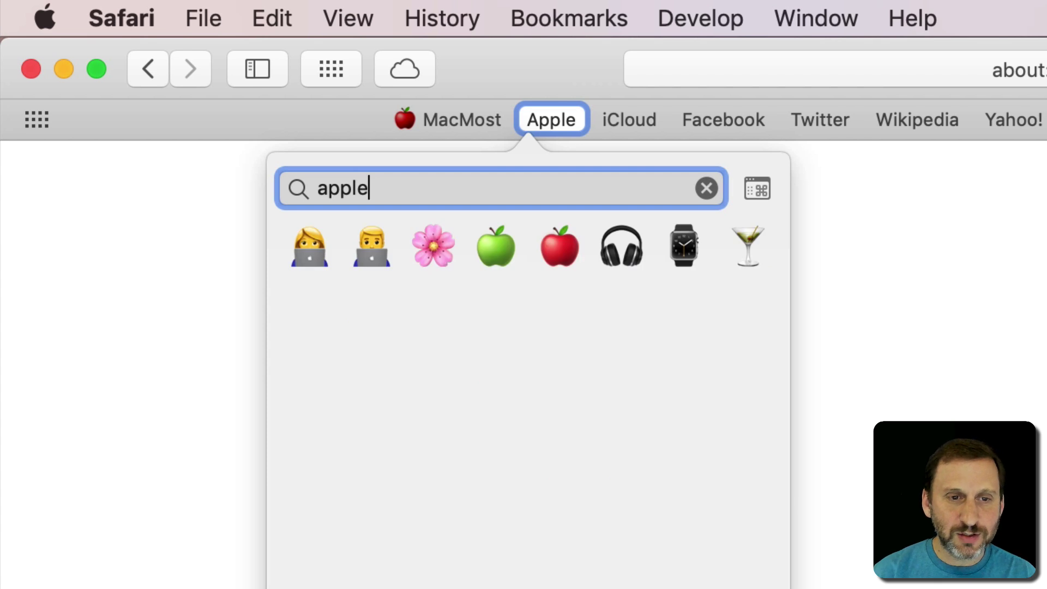
pyautogui.click(496, 243)
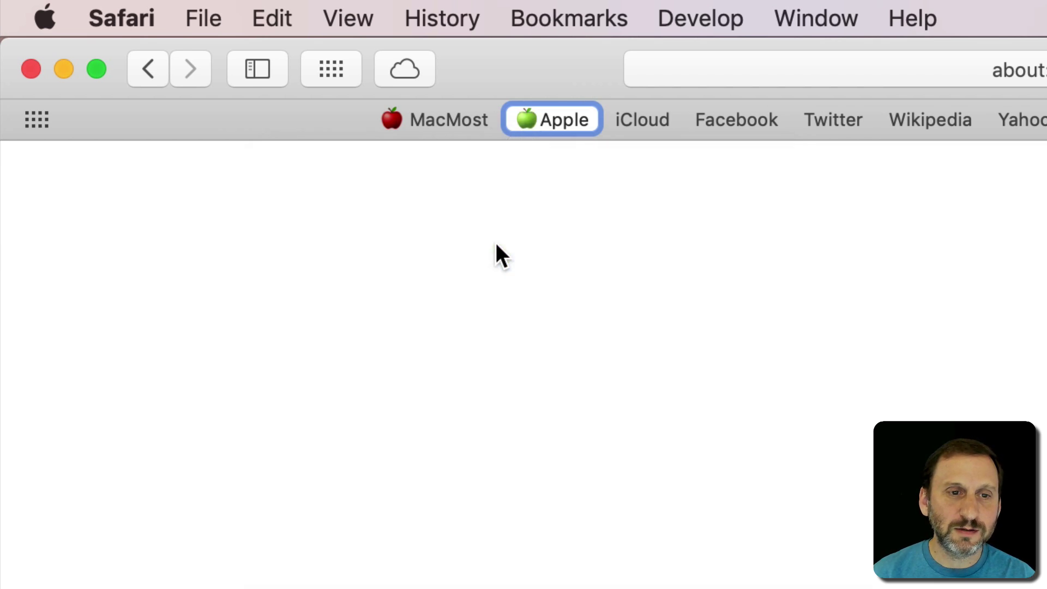
pyautogui.click(719, 169)
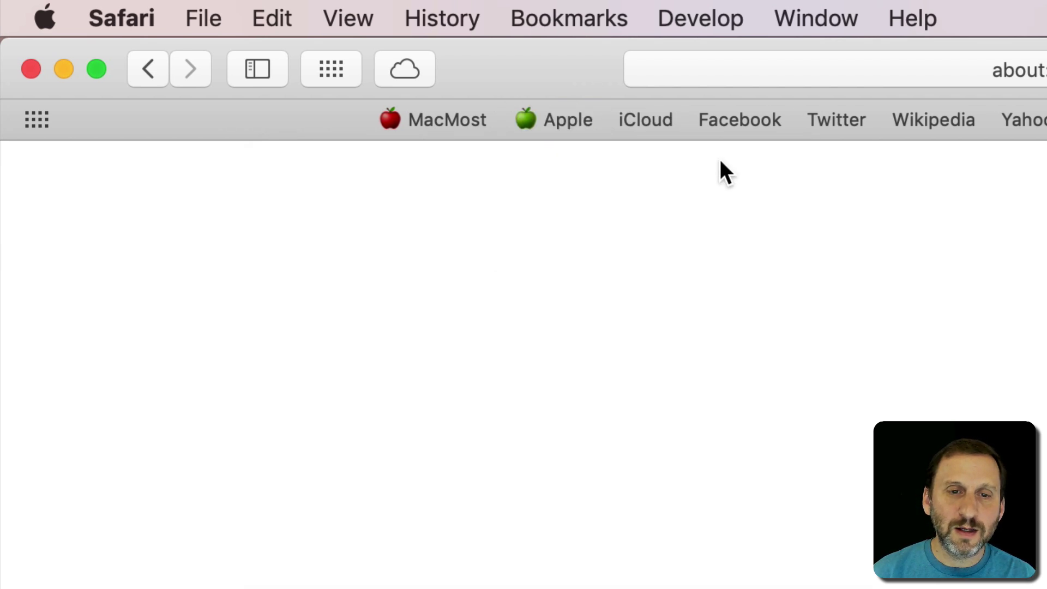
# Rename the Facebook favorite with a yellow thumbs-up emoji before its name
pyautogui.rightClick(747, 120)
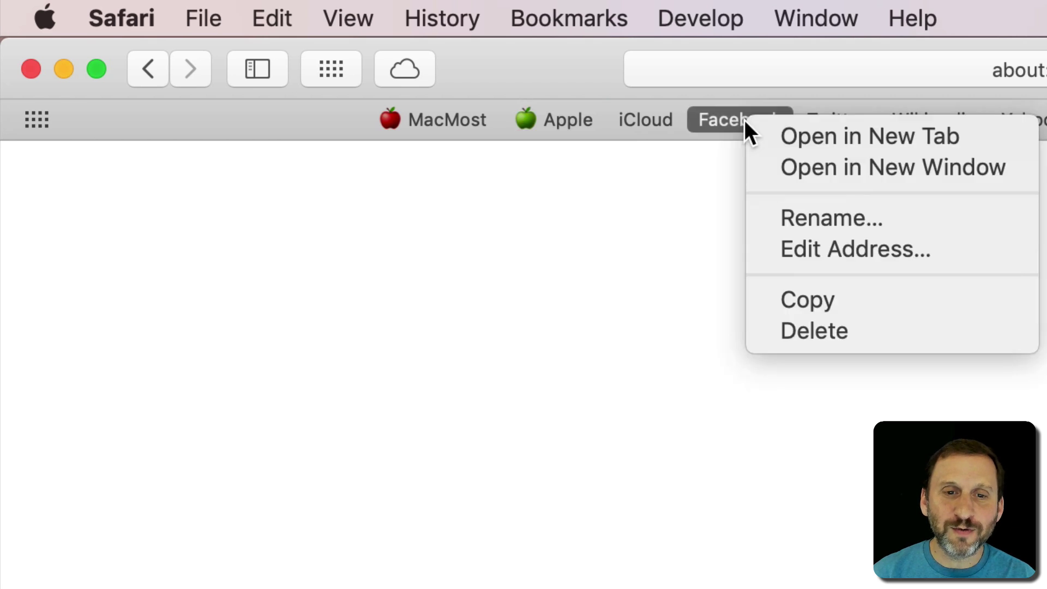
pyautogui.click(811, 224)
pyautogui.press('Left')
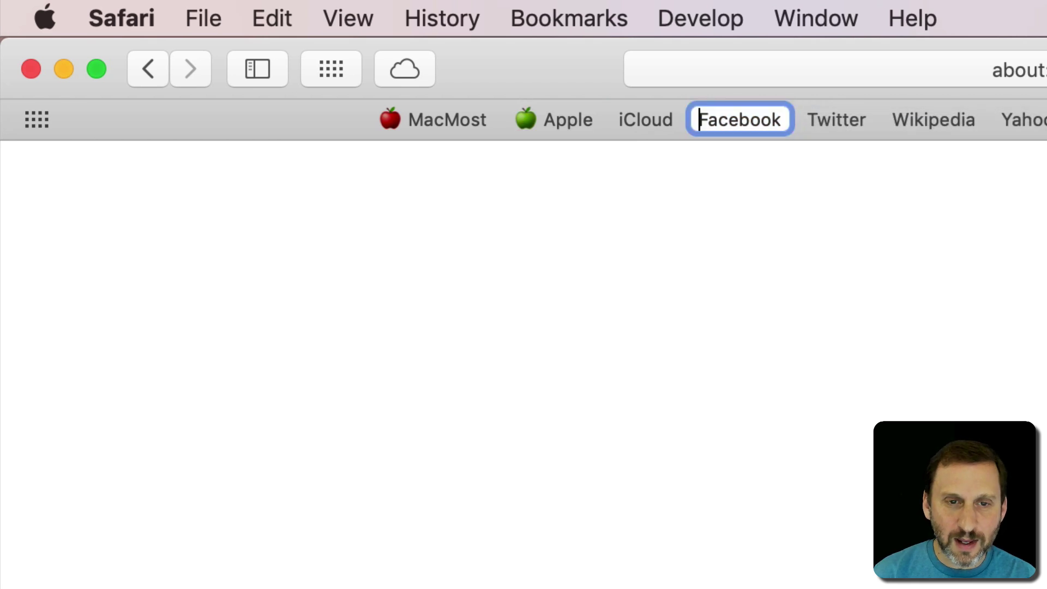
pyautogui.press('ctrl+super+space')
pyautogui.write('thumb')
pyautogui.click(474, 250)
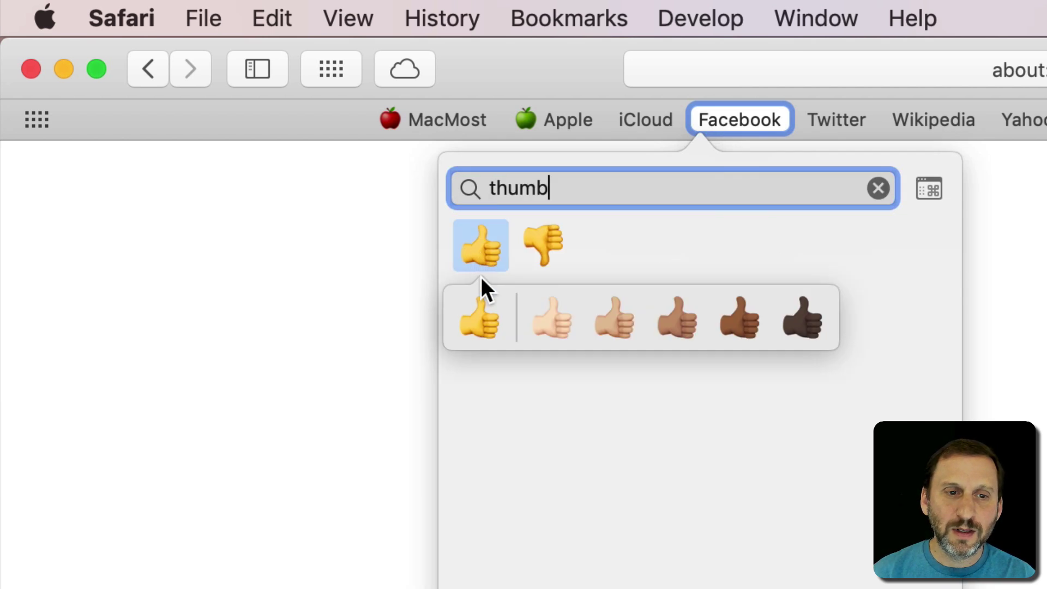
pyautogui.click(481, 314)
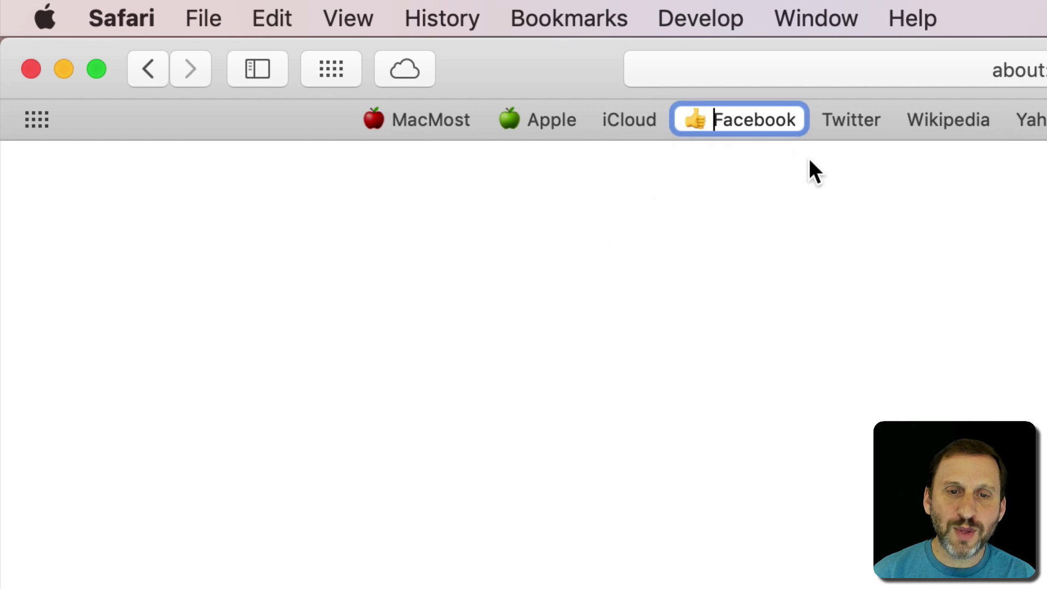
pyautogui.press('Return')
# Insert a bird emoji before the Twitter favorite's name while renaming it
pyautogui.rightClick(853, 128)
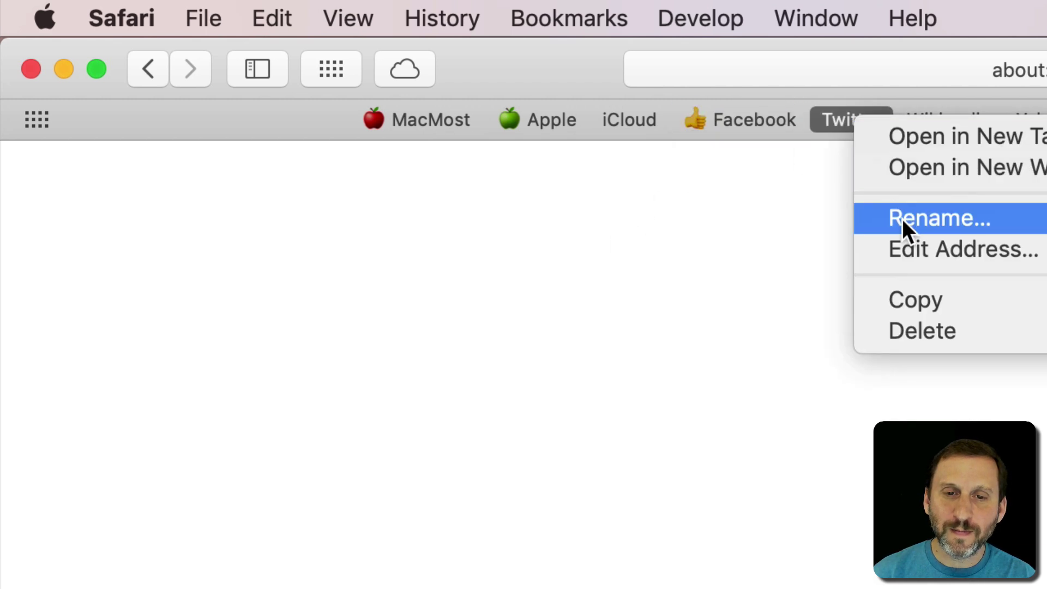
pyautogui.click(904, 226)
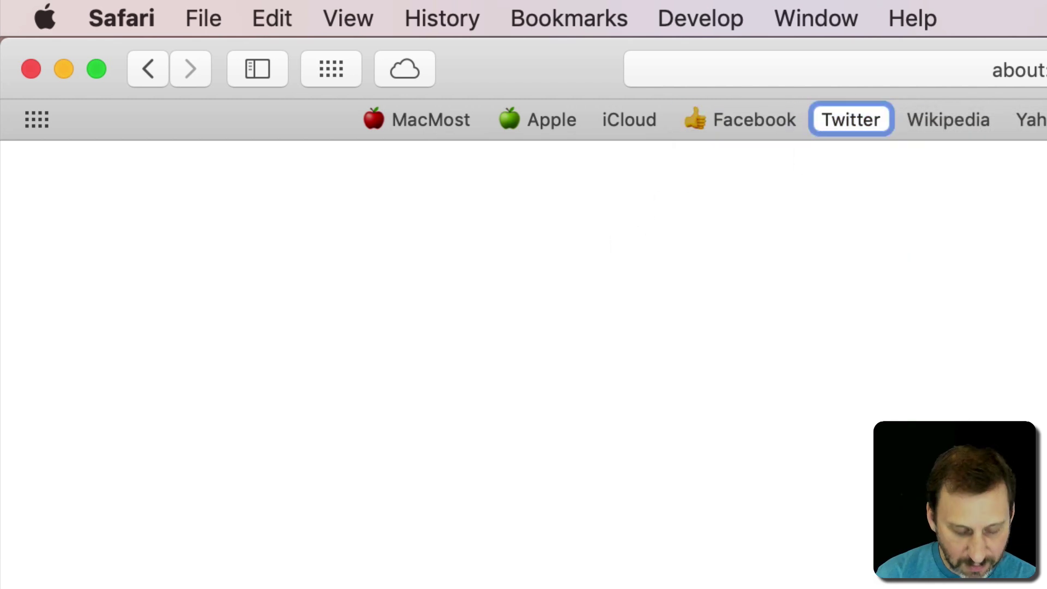
pyautogui.press('ctrl+super+space')
pyautogui.write('bird')
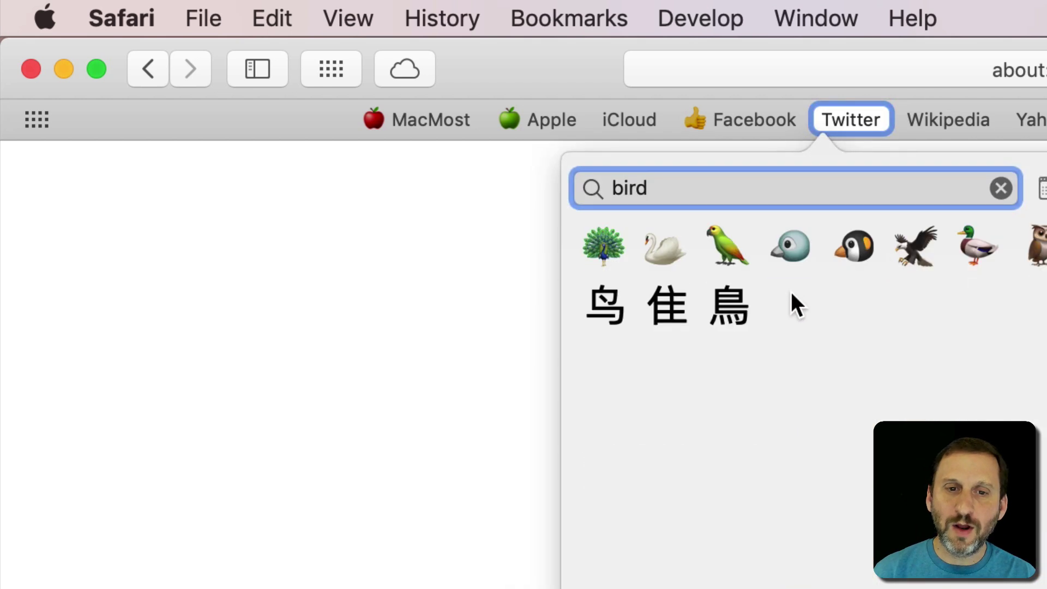
pyautogui.click(790, 240)
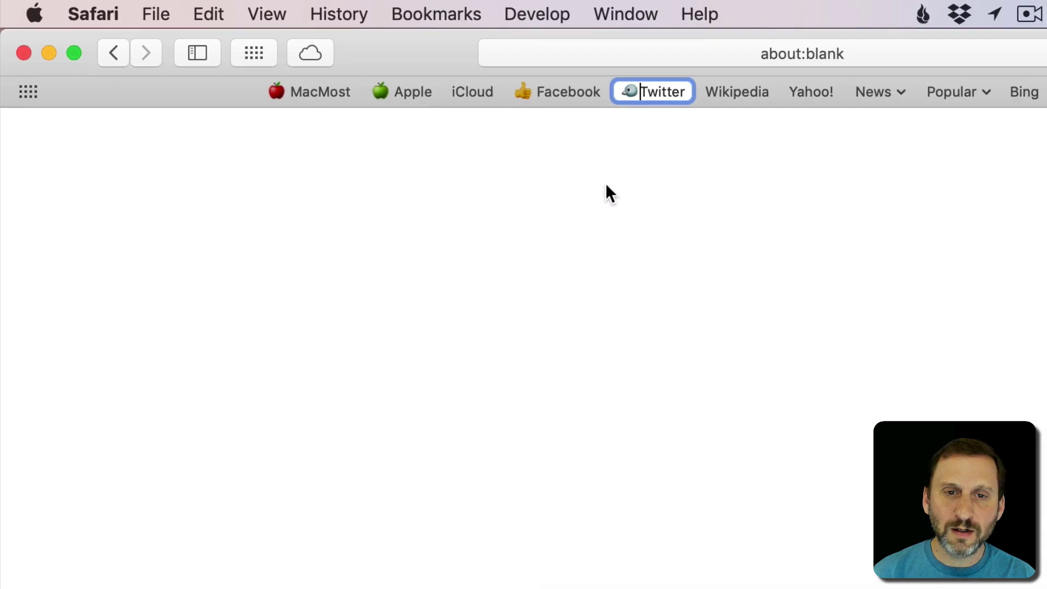
# Confirm the bird-prefixed Twitter name, then prefix Wikipedia with a notebook emoji
pyautogui.press('Return')
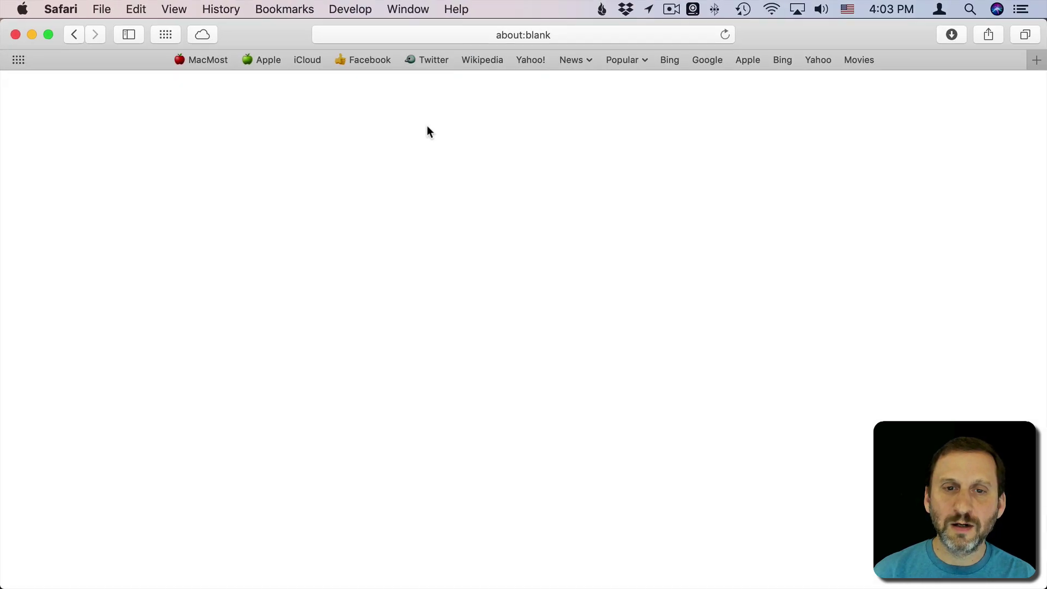
pyautogui.rightClick(492, 60)
pyautogui.click(519, 108)
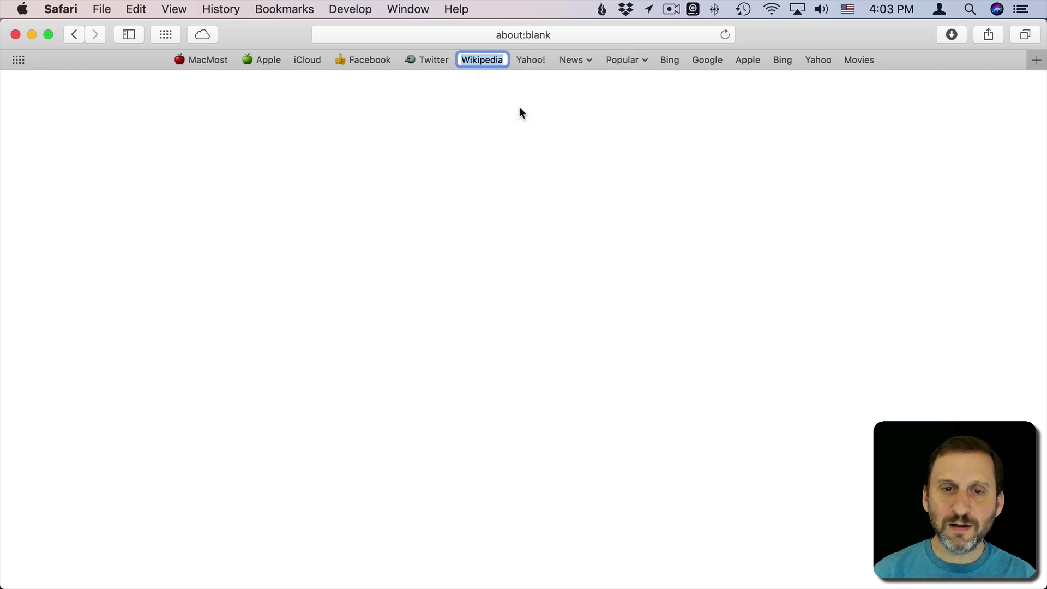
pyautogui.press('Left')
pyautogui.press('ctrl+super+space')
pyautogui.write('book')
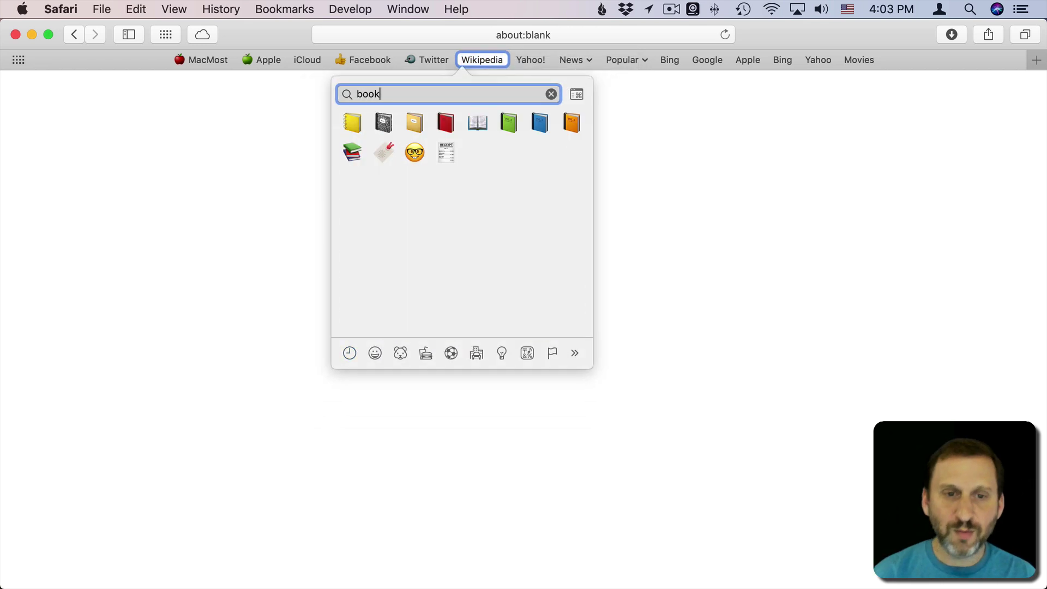
pyautogui.click(384, 125)
pyautogui.press('Return')
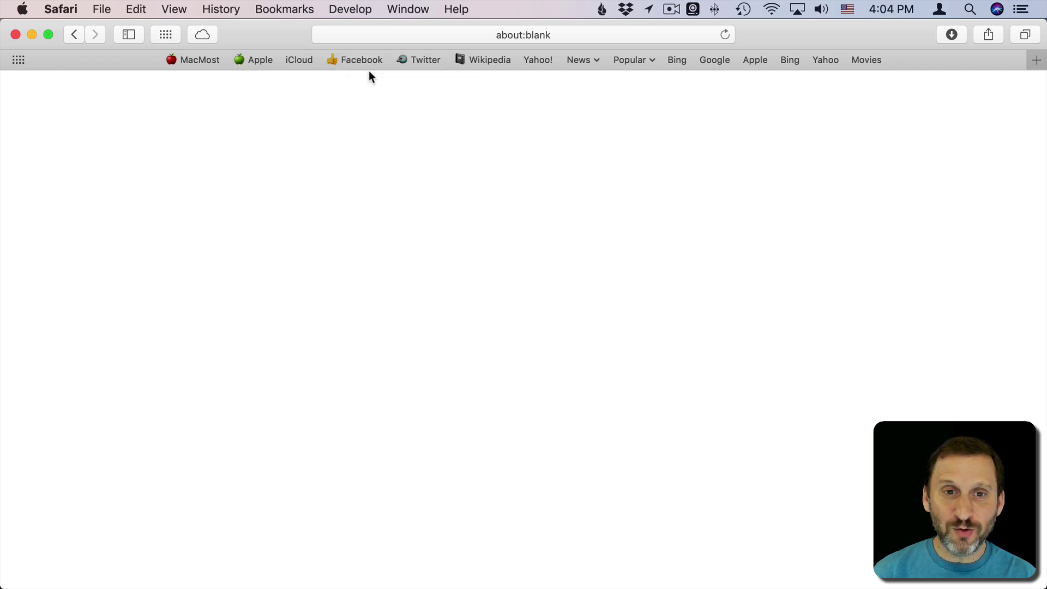
# Open Edit Bookmarks from the Bookmarks menu and expand the Favorites folder to show its 15 items
pyautogui.click(303, 9)
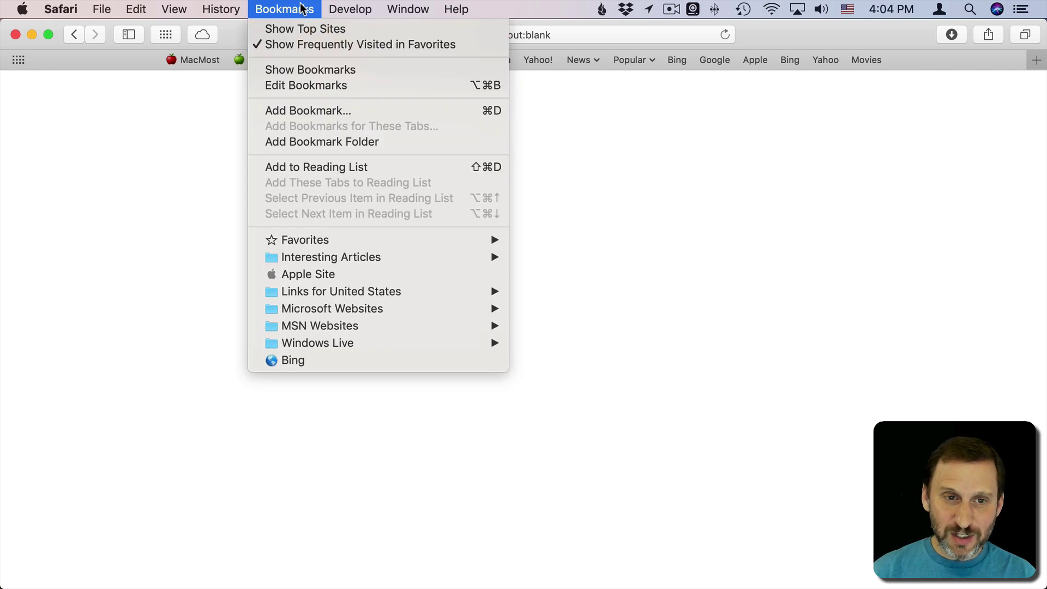
pyautogui.click(312, 87)
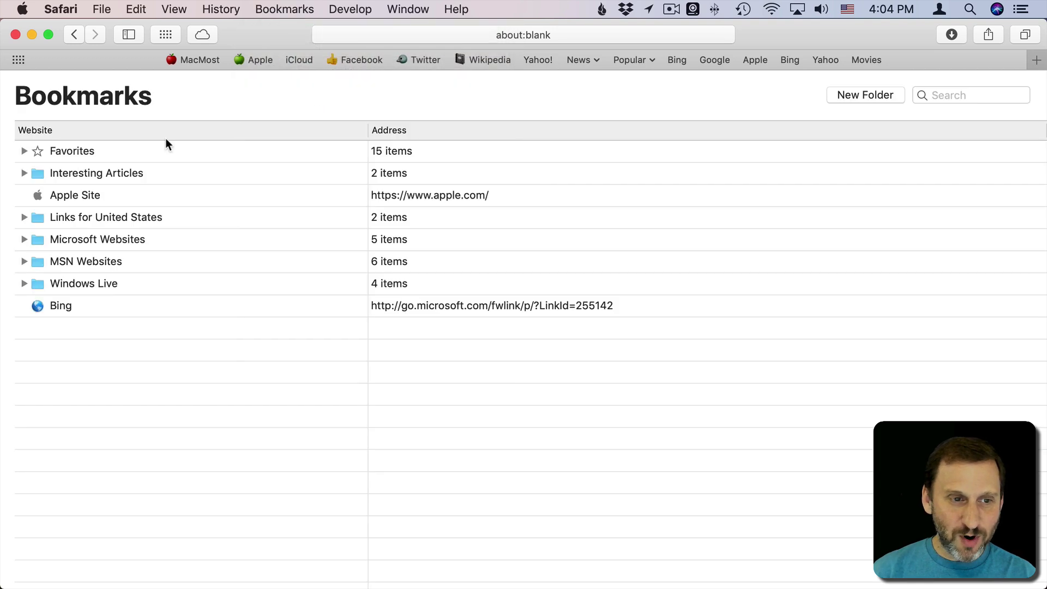
pyautogui.click(23, 151)
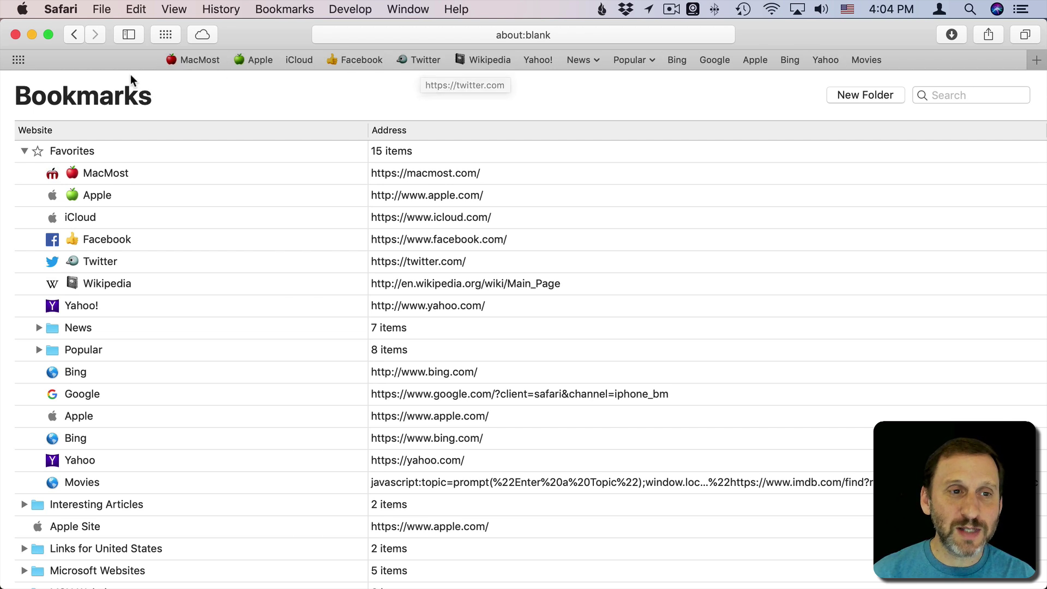
pyautogui.click(286, 6)
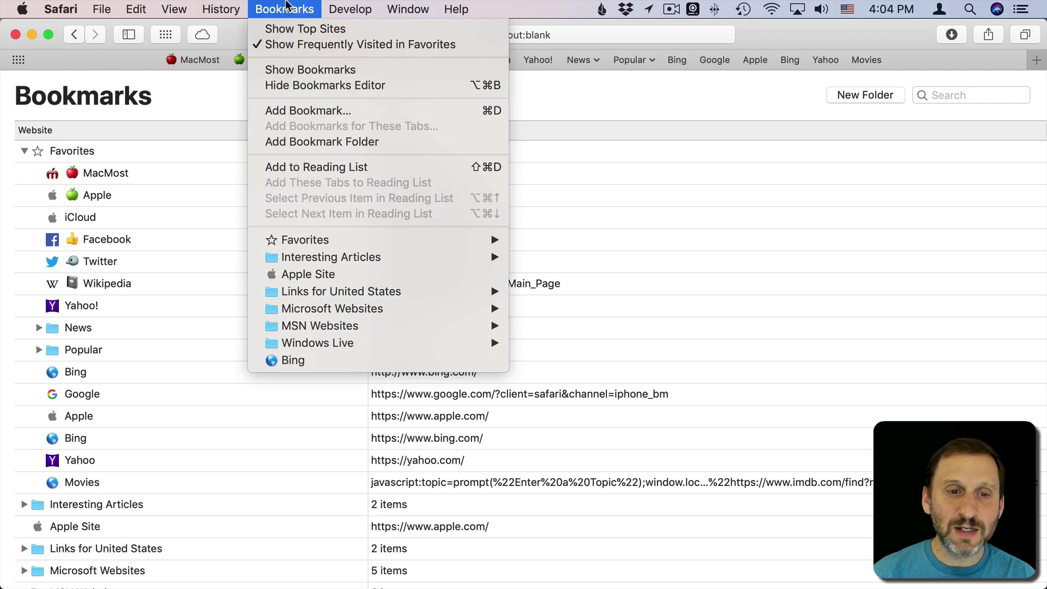
pyautogui.moveTo(316, 244)
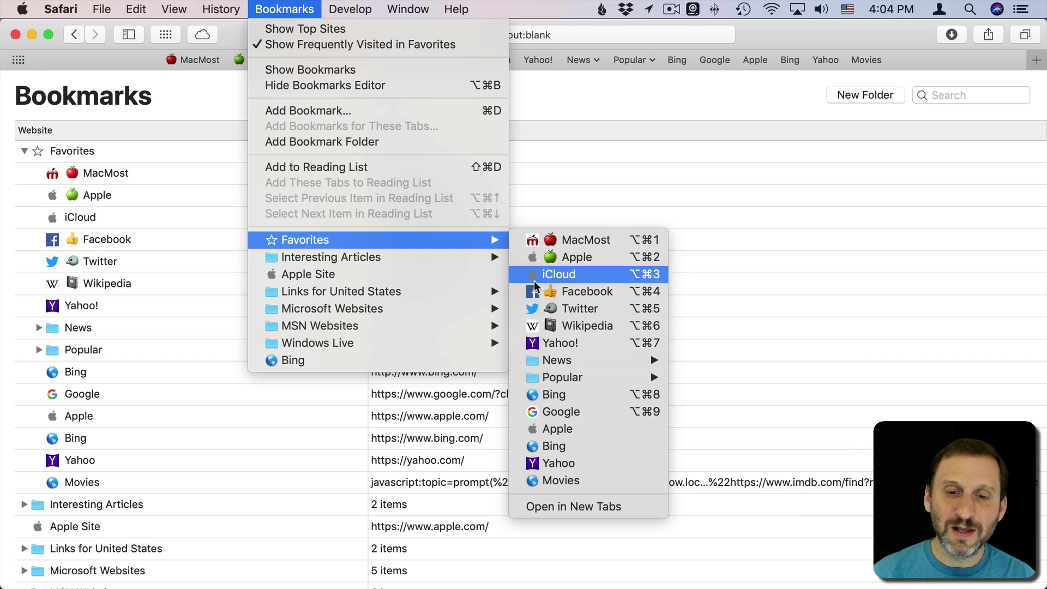
pyautogui.click(619, 101)
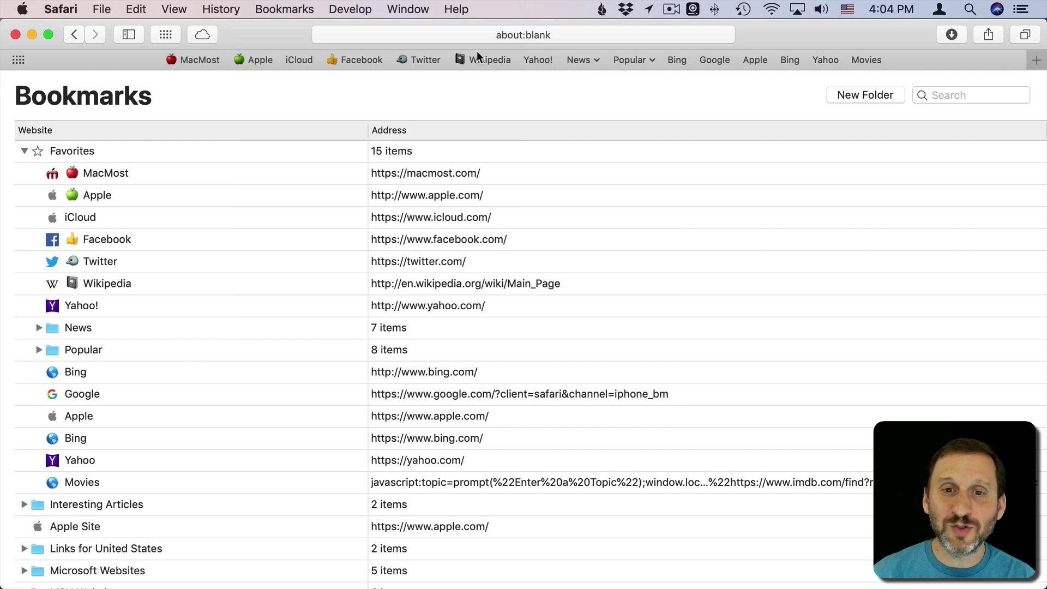